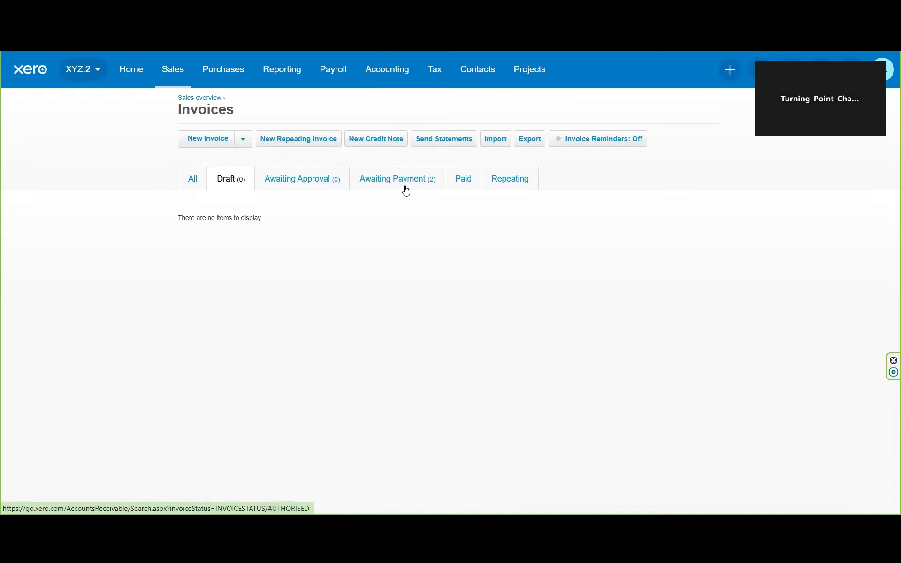
- Start a new repeating invoice and keep its repeat interval at every 1 month
left_click(245, 142)
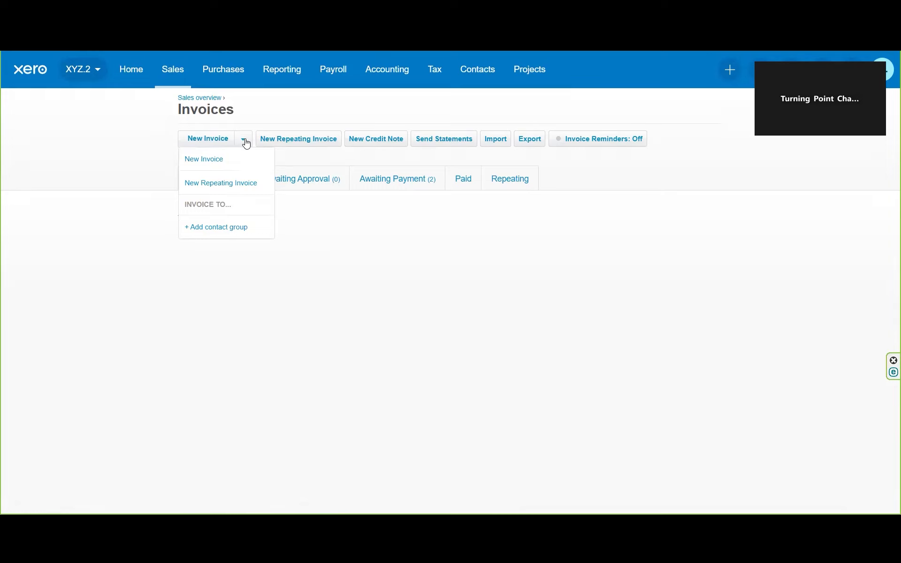
left_click(246, 183)
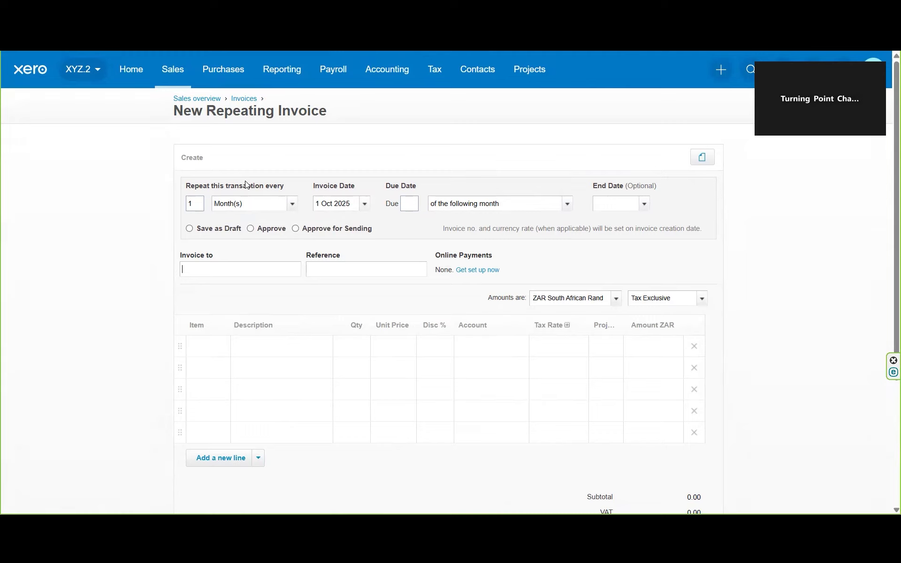
left_click(291, 205)
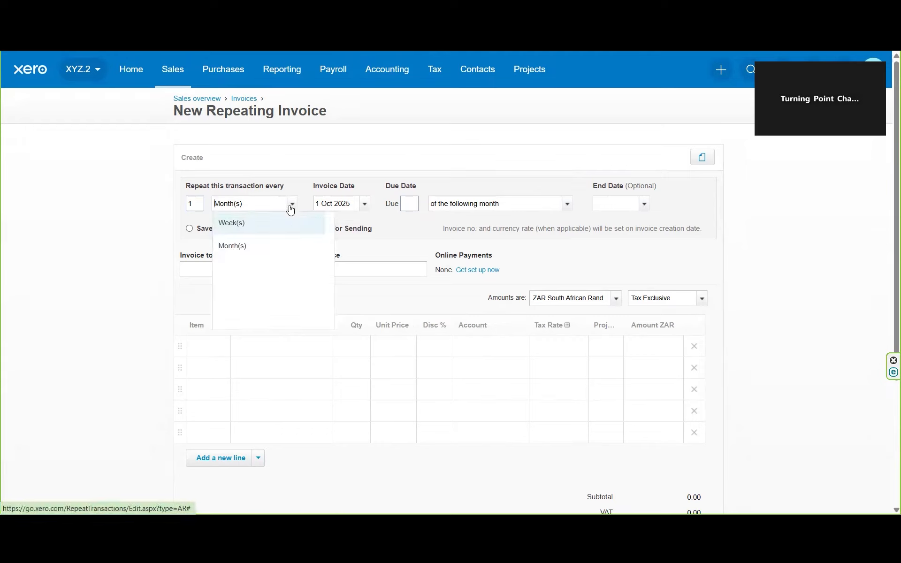
left_click(297, 164)
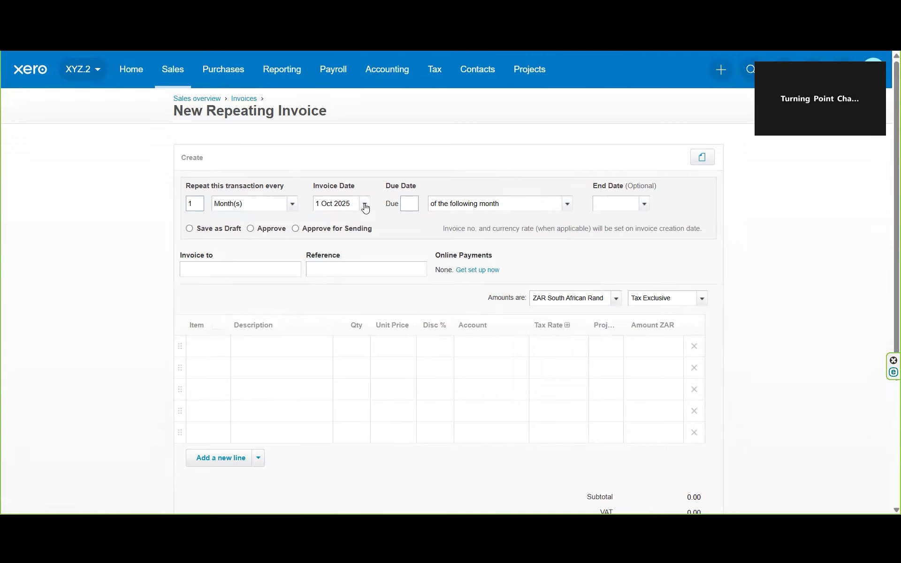
- Set the due date to 3 days after the invoice date and the end date to 31 Dec 2025
left_click(408, 206)
type("3")
left_click(569, 205)
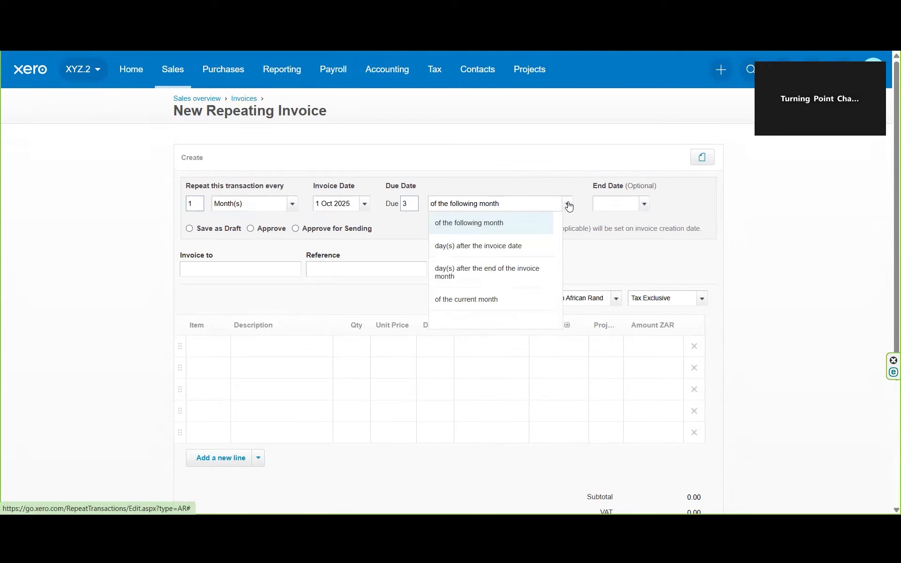
left_click(526, 246)
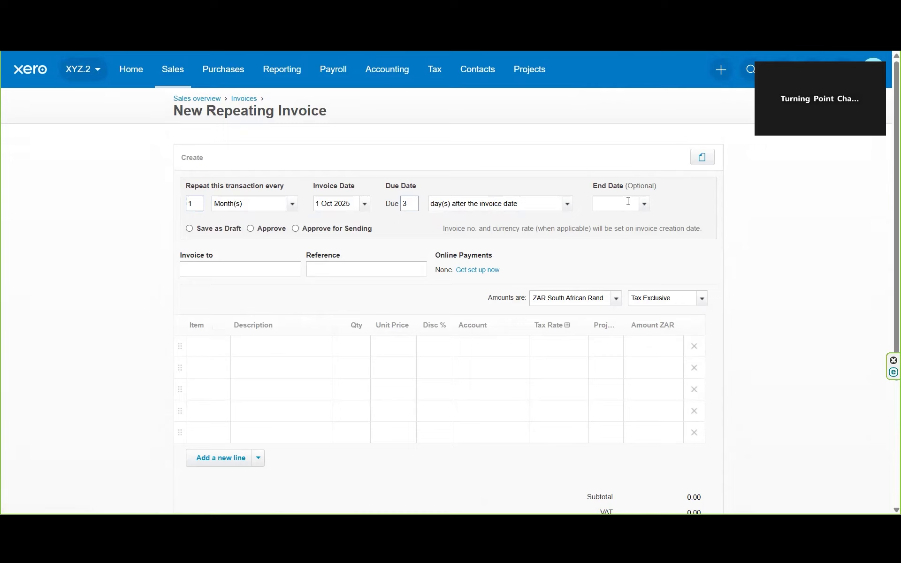
left_click(644, 204)
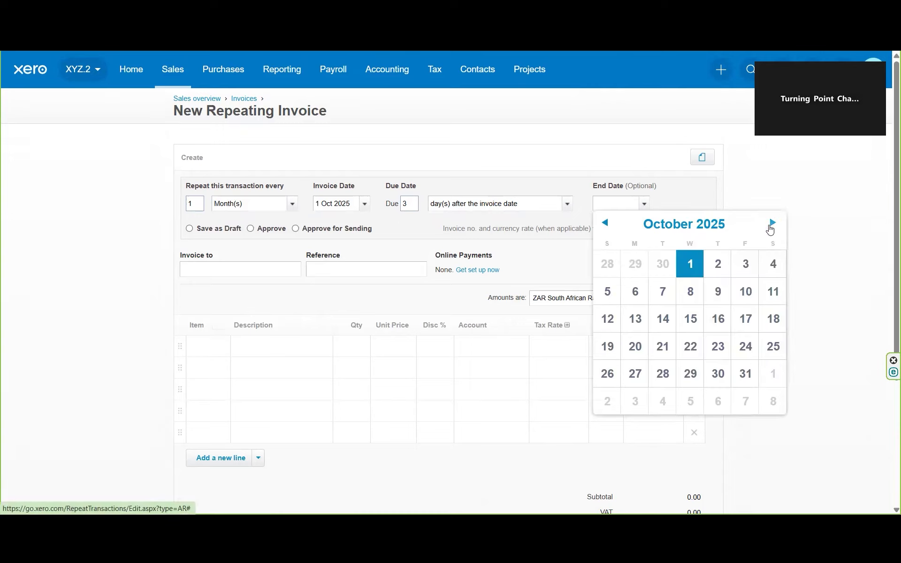
left_click(772, 224)
left_click(772, 224)
left_click(690, 374)
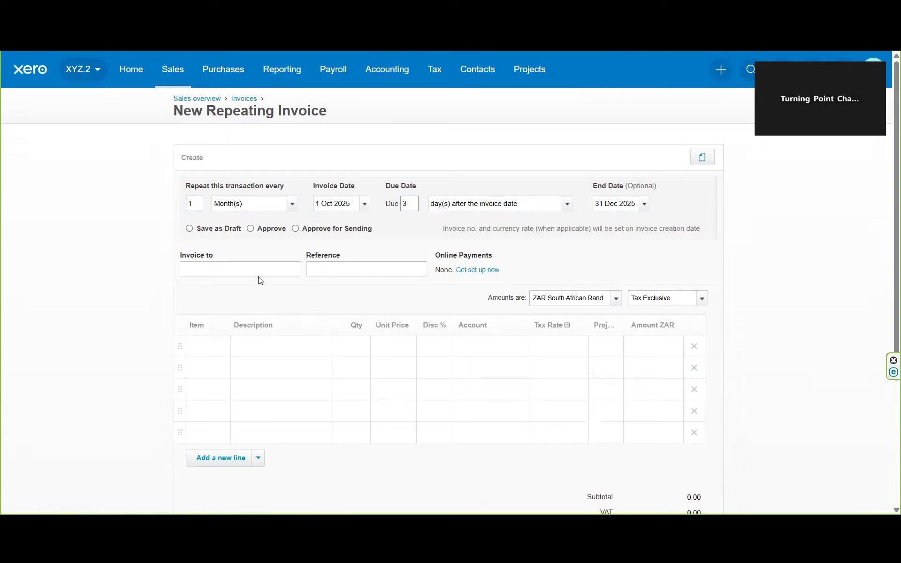
- Select ABC Trading as the customer the repeating invoice is addressed to
left_click(236, 267)
type("a")
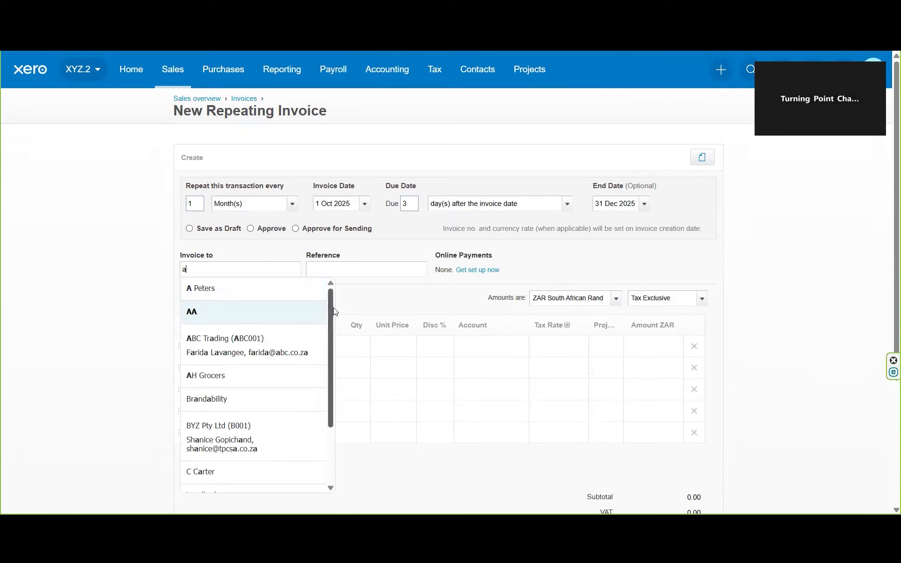
scroll(334, 313, "down", 2)
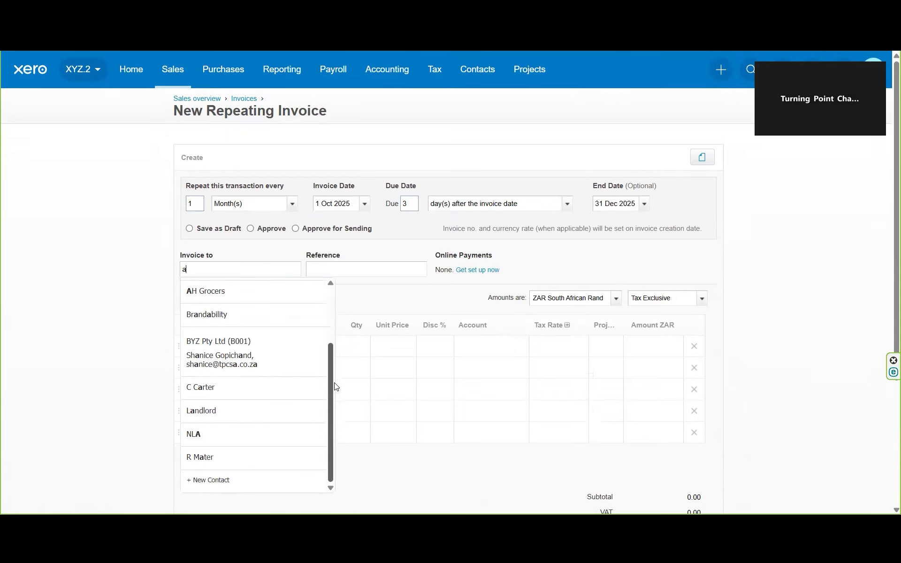
scroll(332, 334, "up", 2)
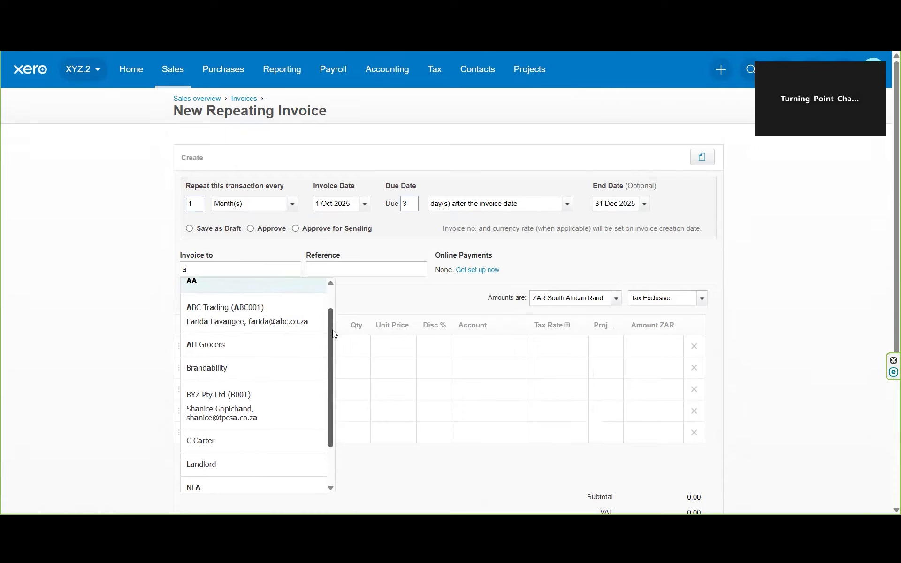
left_click(199, 324)
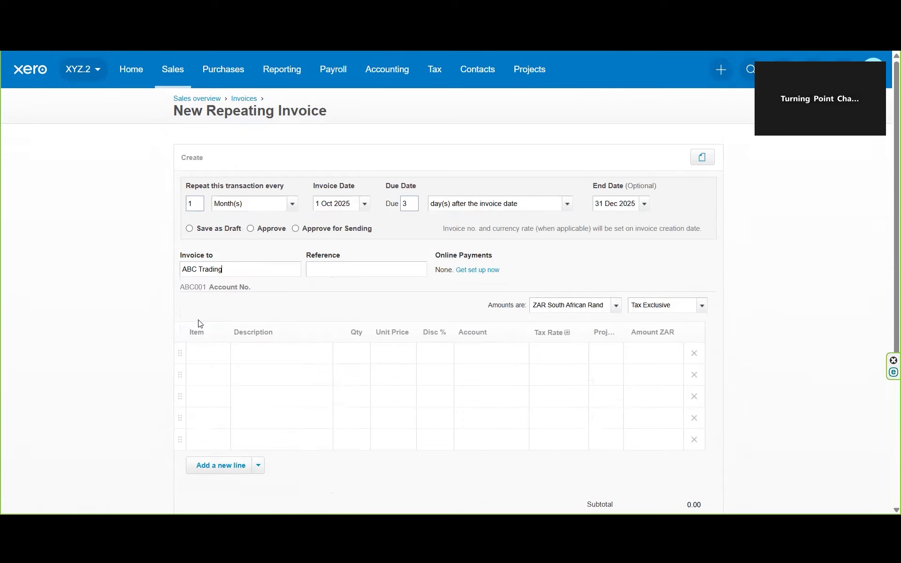
- Insert the Month placeholder as the invoice reference
left_click(324, 267)
left_click(283, 272)
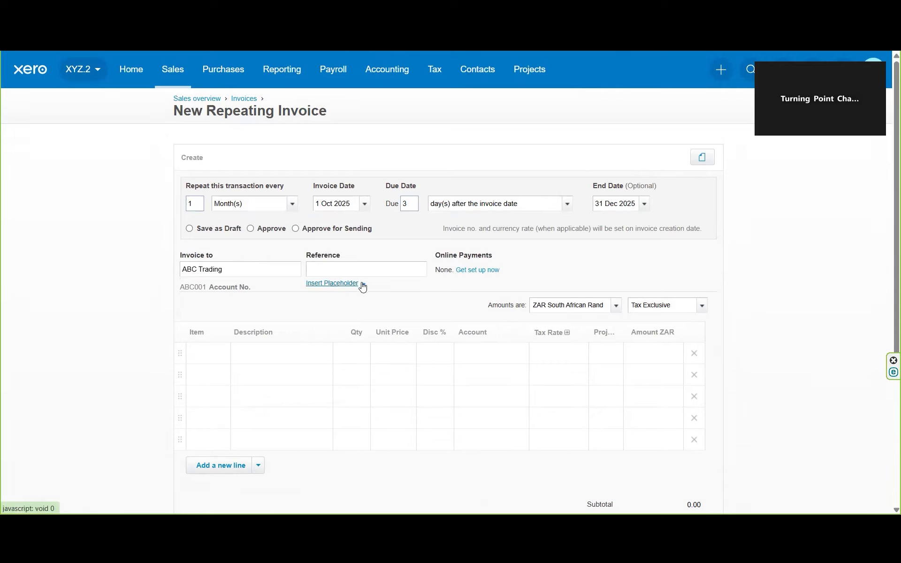
left_click(348, 289)
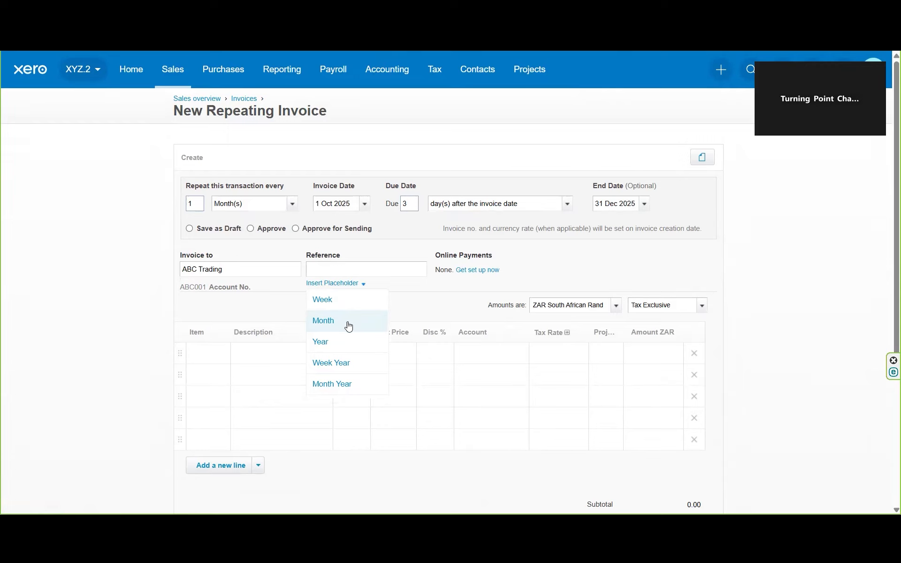
left_click(328, 324)
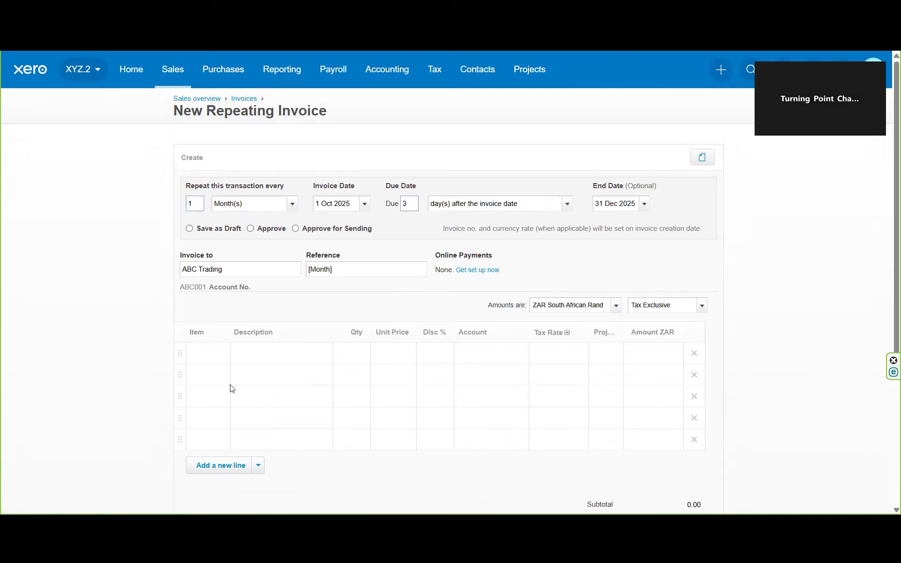
- Add the item TR001: Training to the first invoice line
left_click(208, 355)
type("tr")
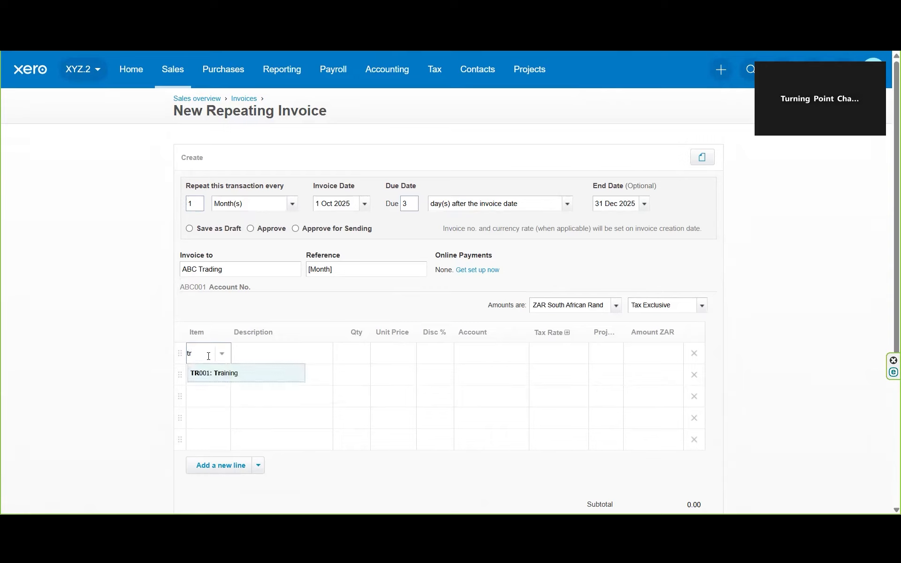
left_click(219, 374)
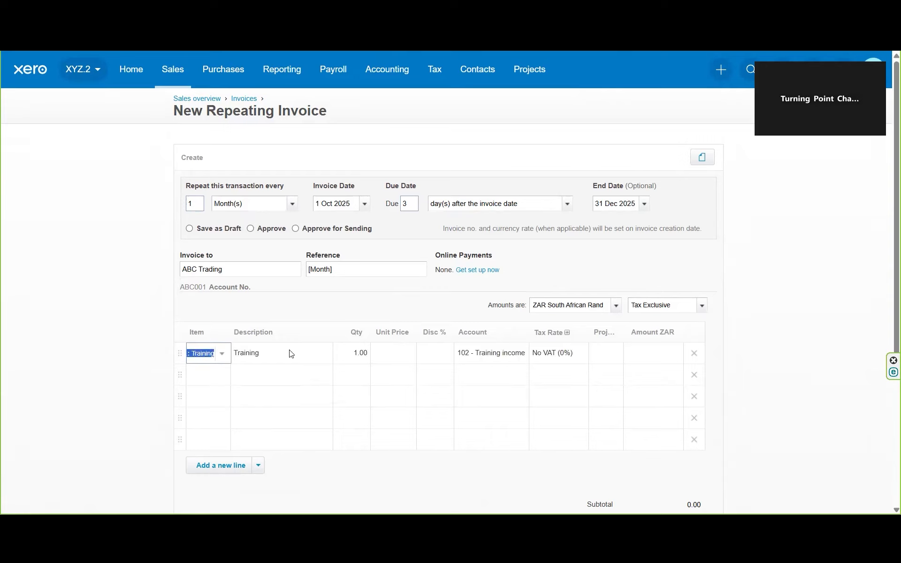
- Extend the Training line's description to read "Training - Oct to Dec 2025"
left_click(261, 355)
type("-")
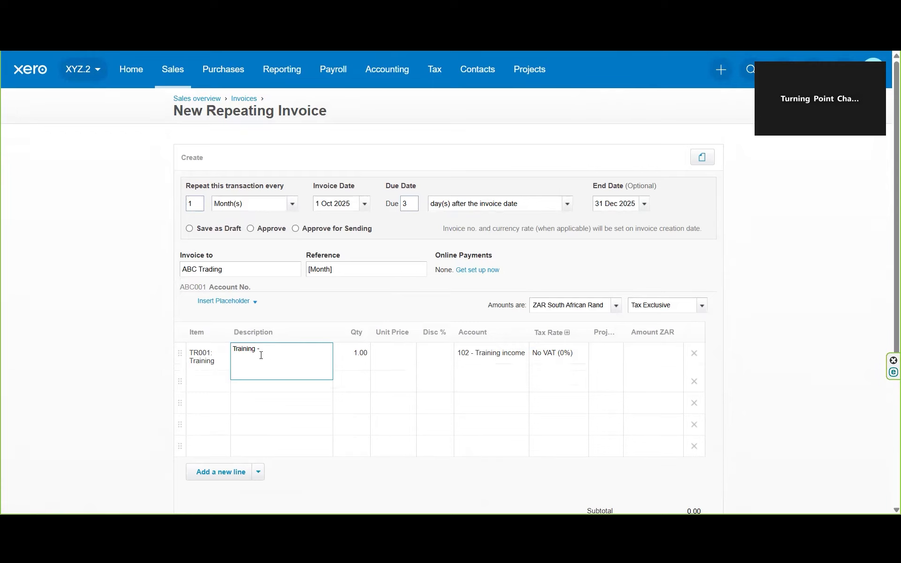
type(" Oct tp Dec 2025")
left_click(280, 349)
key("BackSpace")
type("o")
key("Tab")
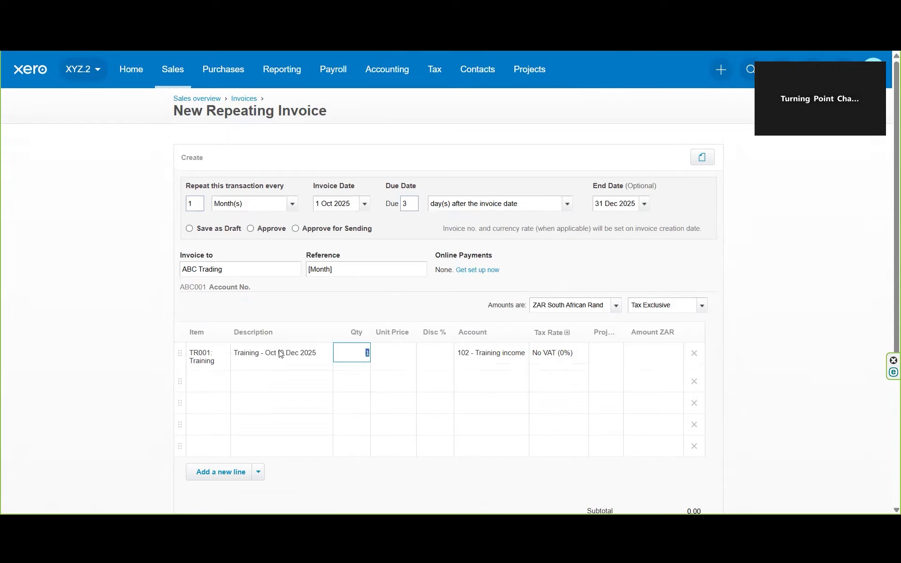
left_click(285, 354)
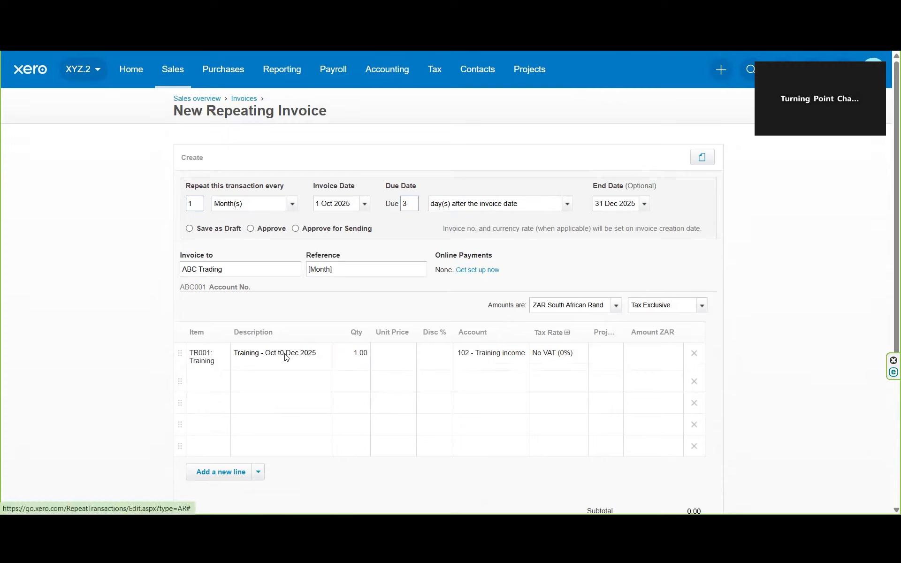
left_click(285, 354)
left_click(280, 351)
key("BackSpace")
type("o")
- Set the Training line's quantity to 30 and its unit price to 550
left_click(358, 361)
left_click(356, 360)
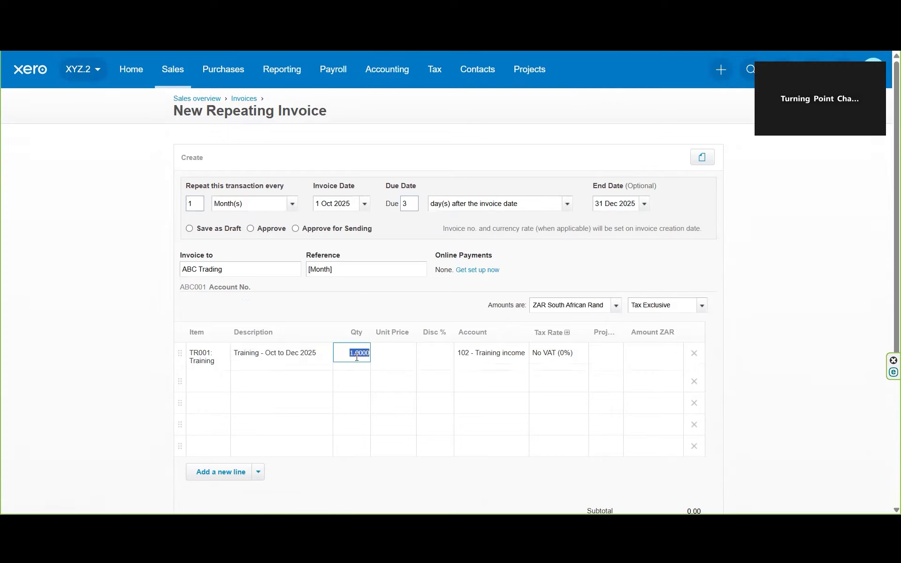
type("30")
key("Tab")
type("550")
left_click(389, 378)
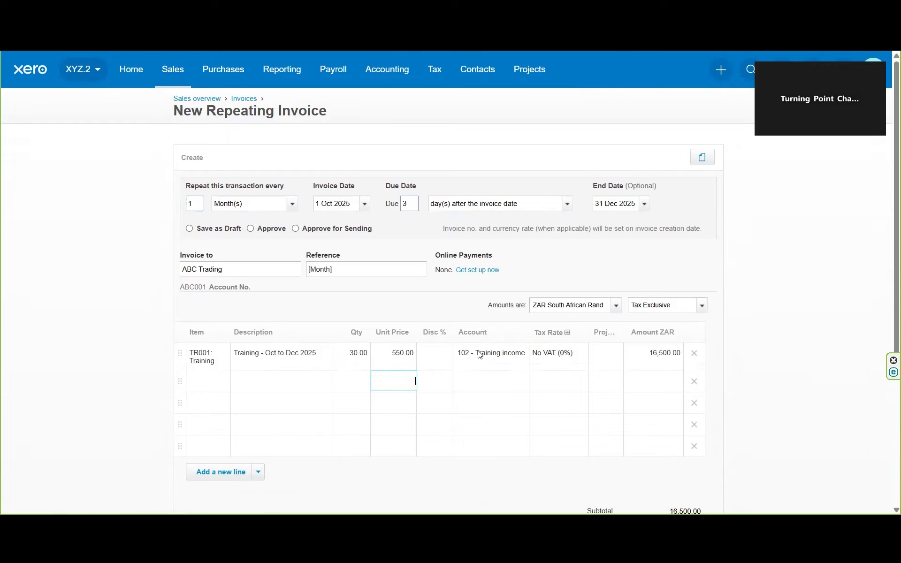
- Assign the Training line to the tracking option Project C
left_click(611, 356)
left_click(614, 356)
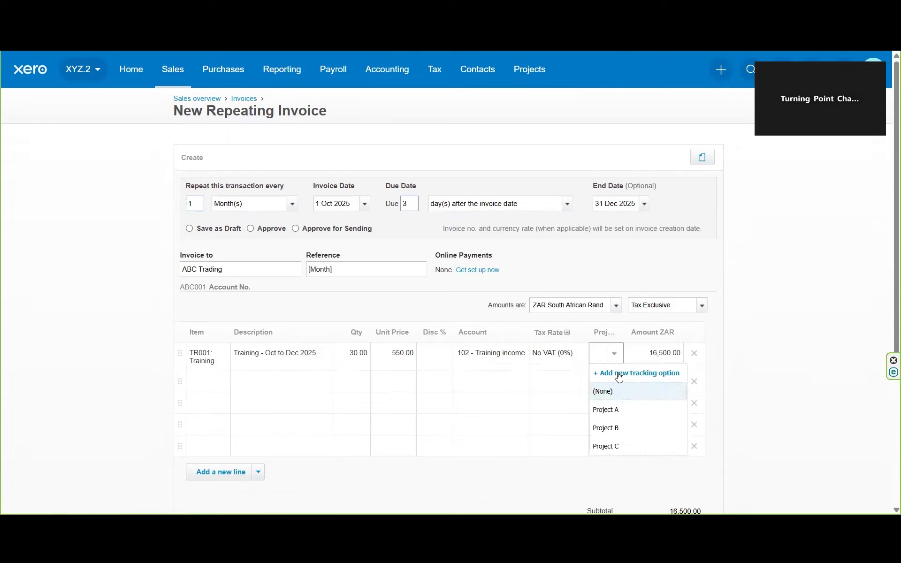
left_click(618, 449)
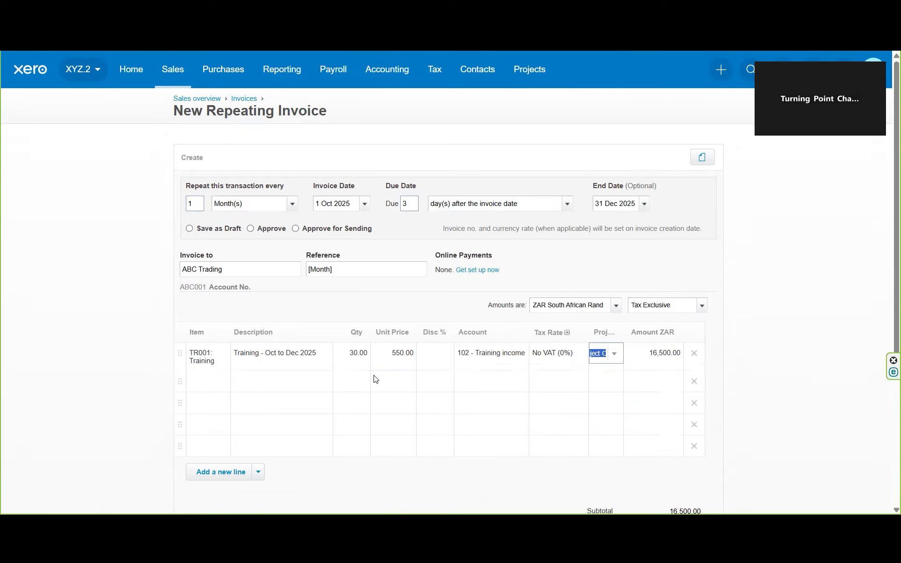
left_click(383, 383)
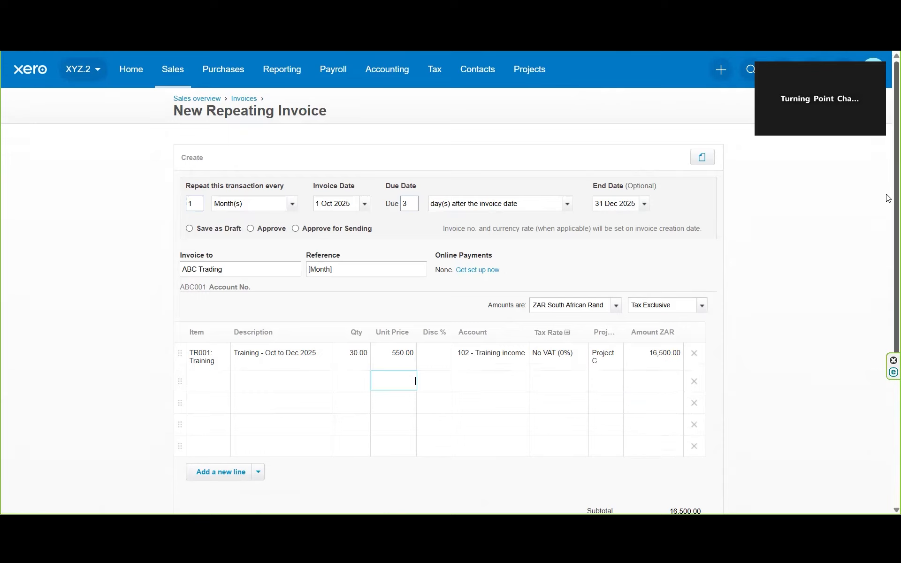
- Set the repeating invoice to Approve for Sending and save it
scroll(887, 235, "down", 3)
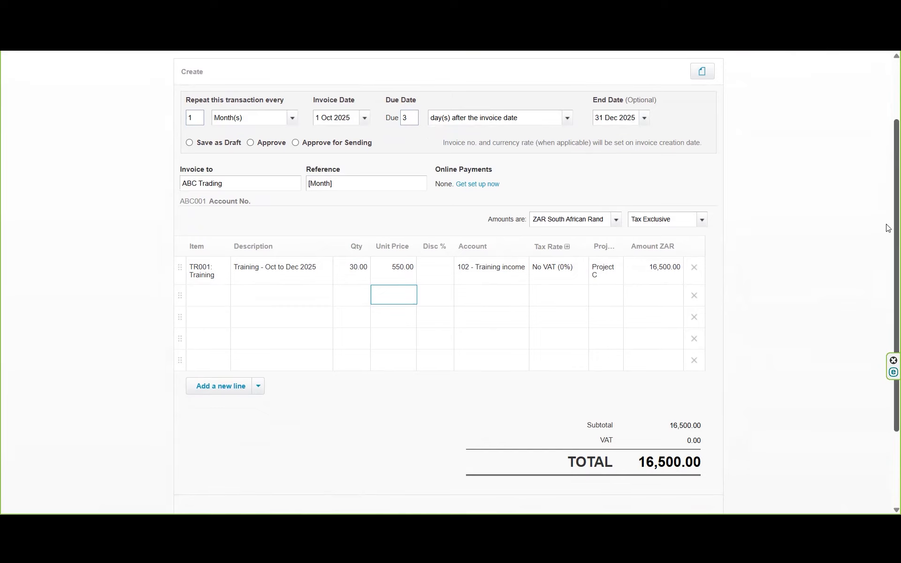
scroll(888, 263, "down", 2)
mouse_move(886, 276)
left_mouse_down()
mouse_move(886, 149)
mouse_move(887, 266)
left_mouse_up()
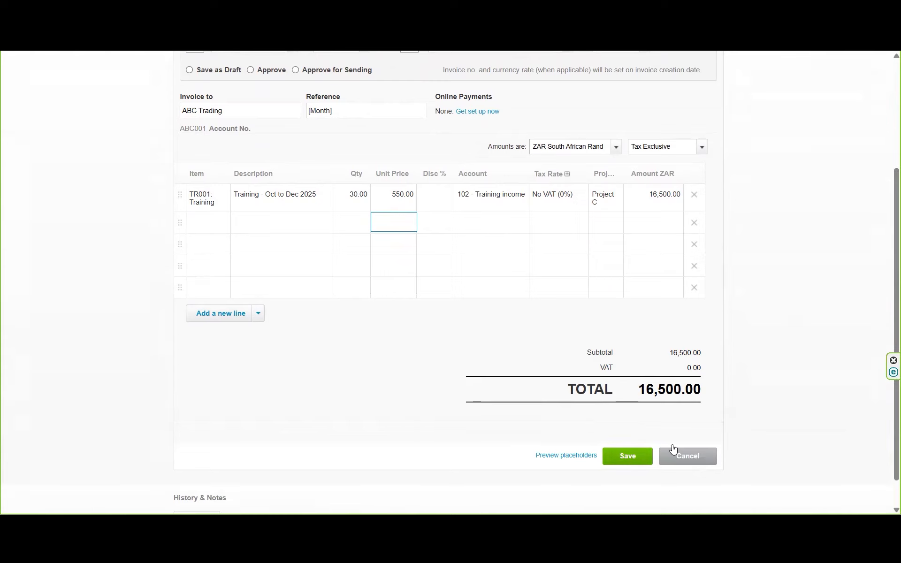
scroll(451, 301, "up", 1)
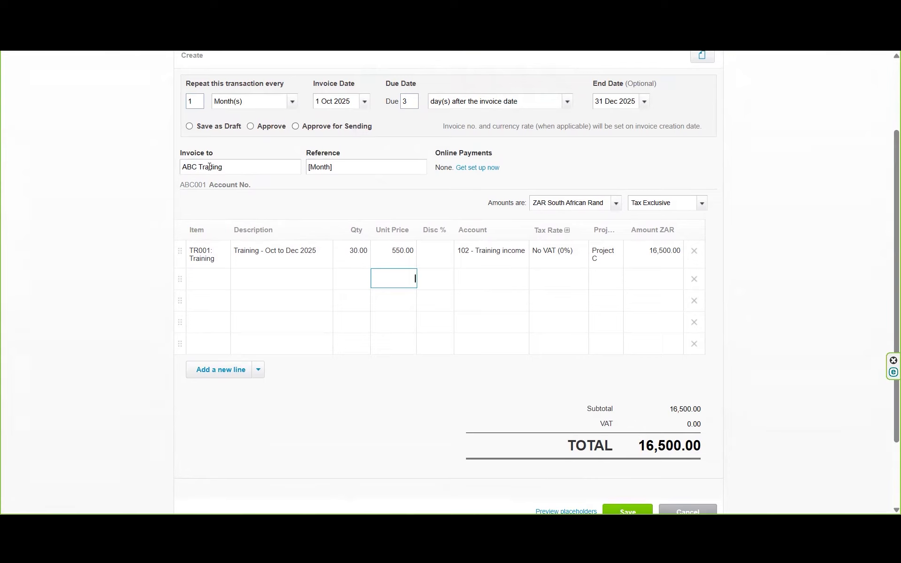
left_click(190, 127)
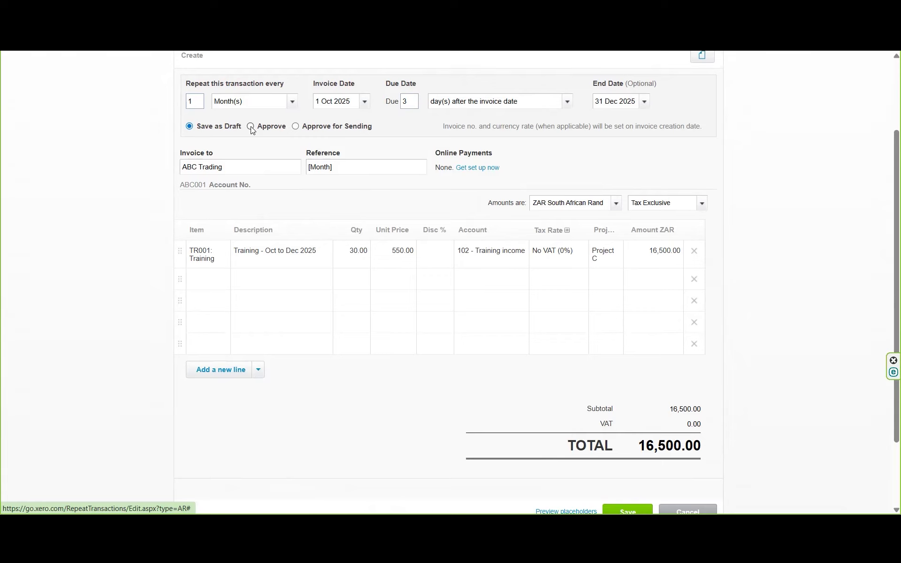
left_click(295, 126)
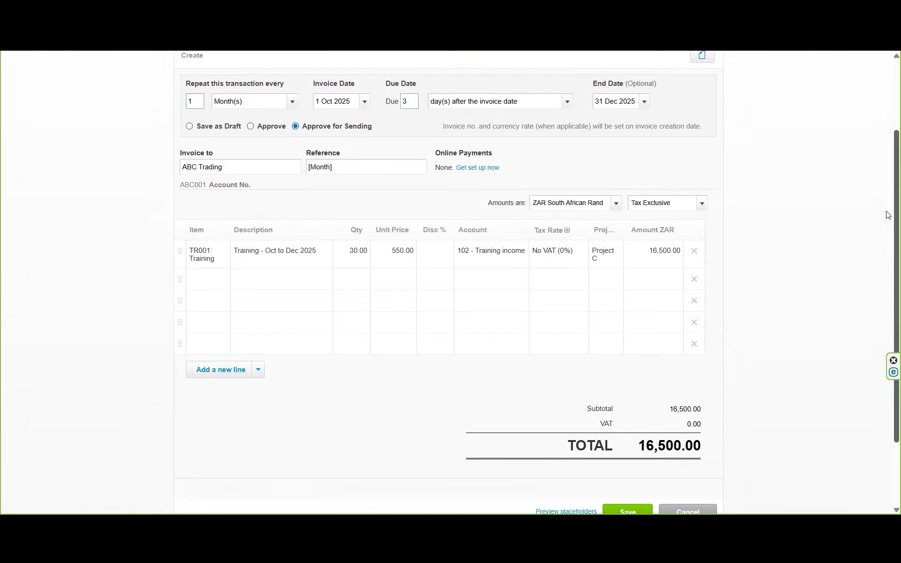
scroll(888, 280, "down", 2)
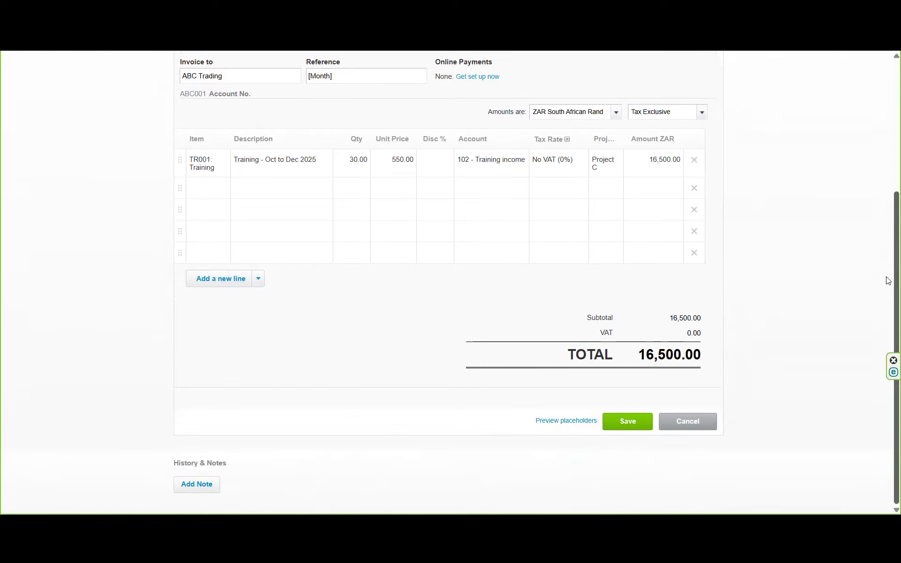
left_click(618, 421)
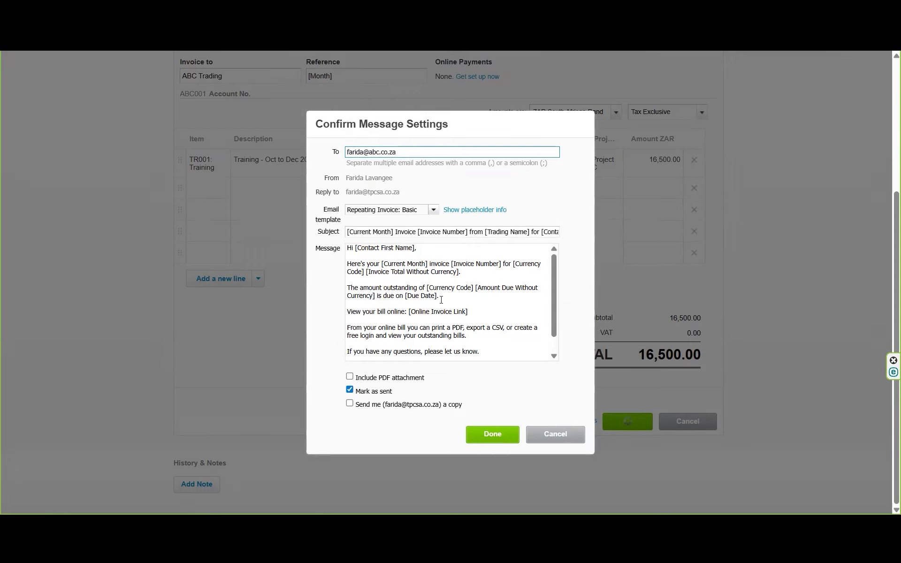
- Include a PDF attachment in the invoice email, review the message text and confirm the message settings
left_click(349, 377)
left_click_drag(556, 324, 555, 339)
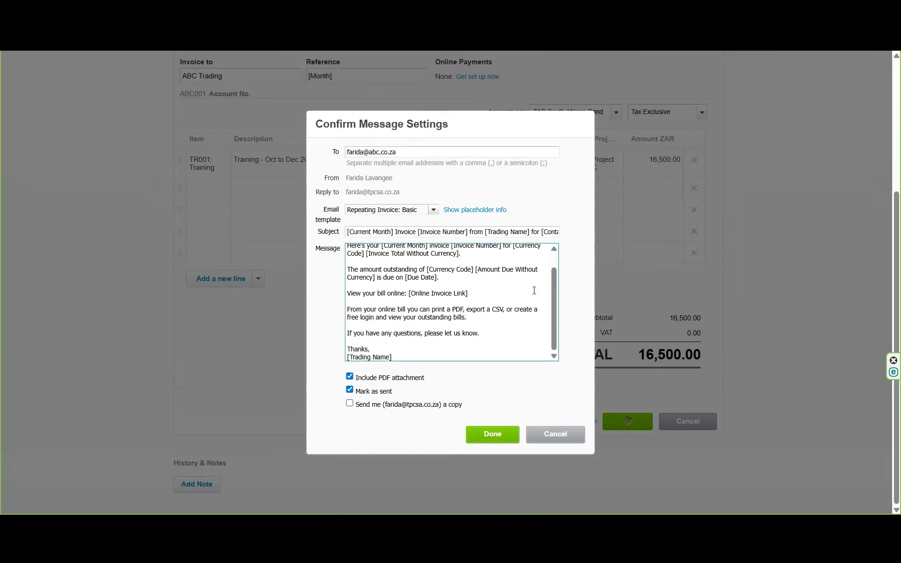
left_click_drag(554, 300, 557, 266)
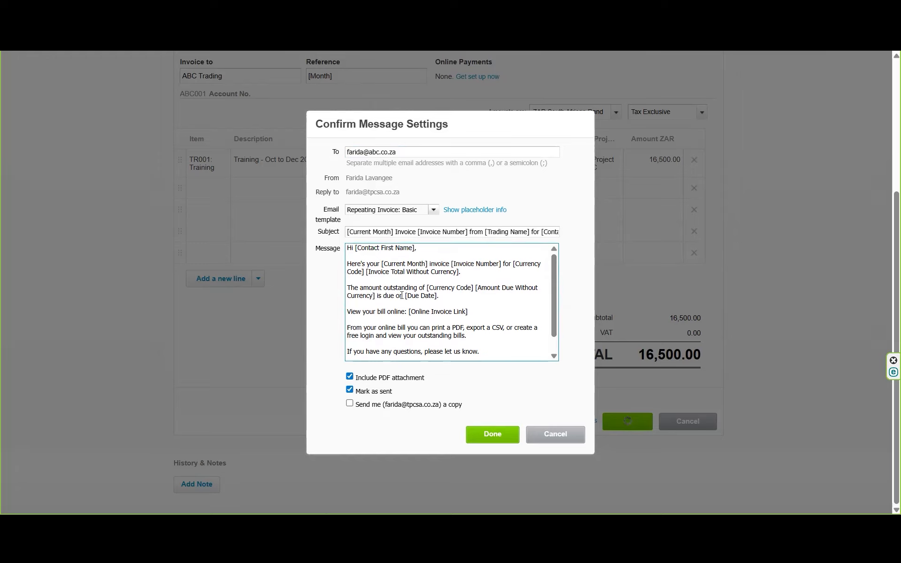
left_click(485, 439)
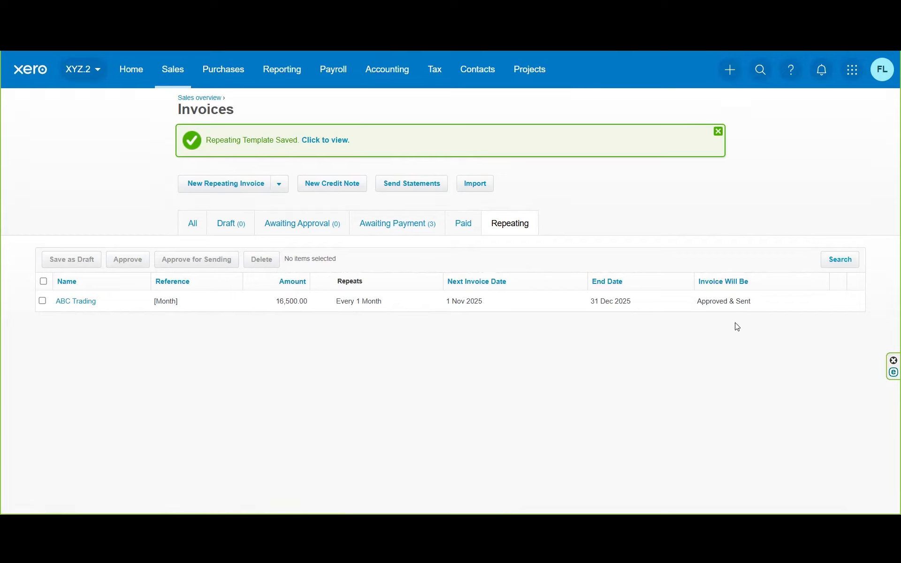
- View the list of invoices awaiting payment
left_click(417, 230)
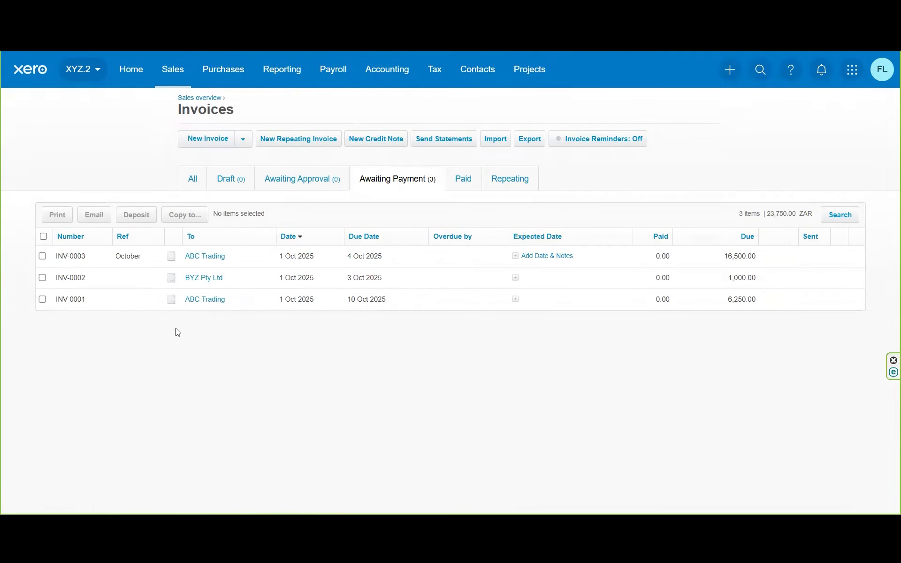